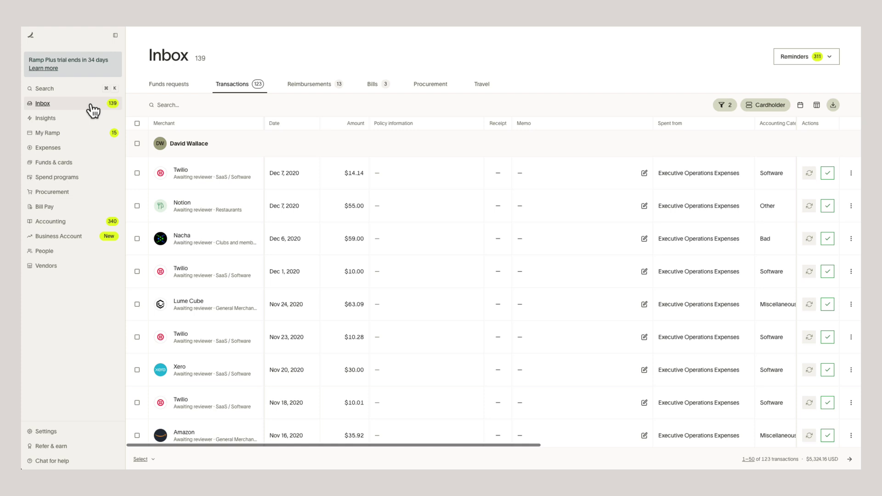
Open the Reporting dashboard and the Spending by vendor report with its weekly chart and data table
click(79, 120)
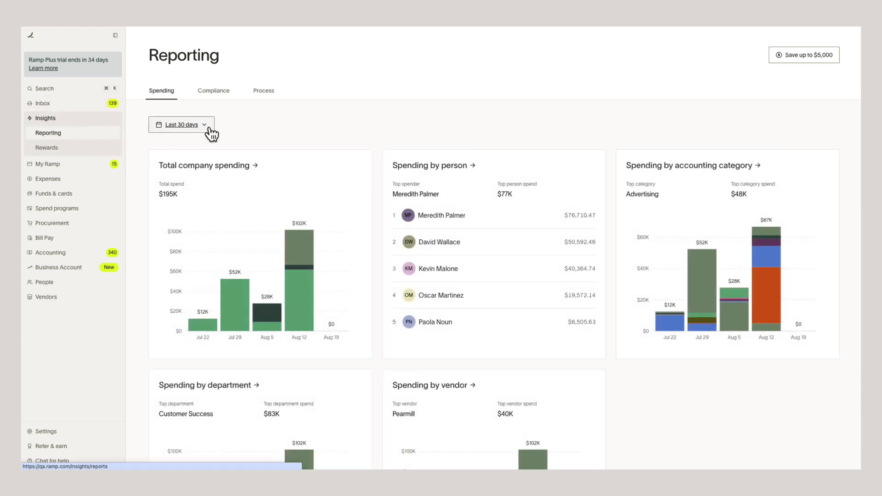
scroll(298, 132, down, 3)
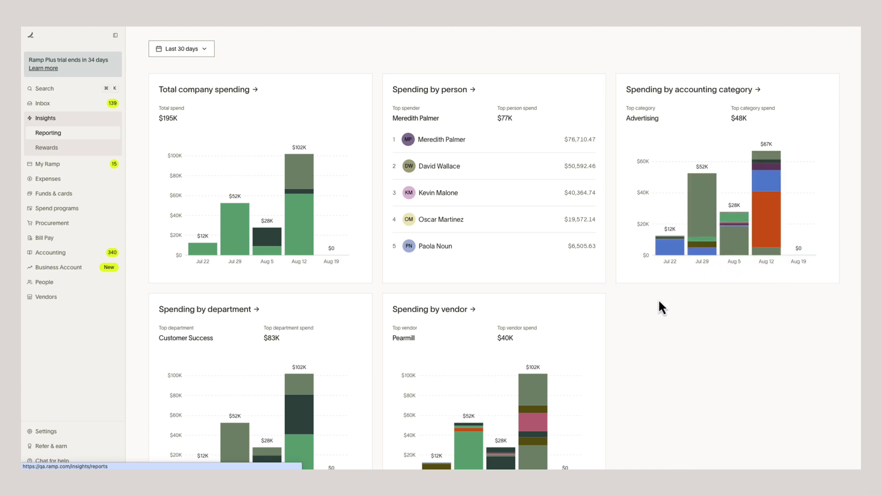
scroll(644, 306, down, 2)
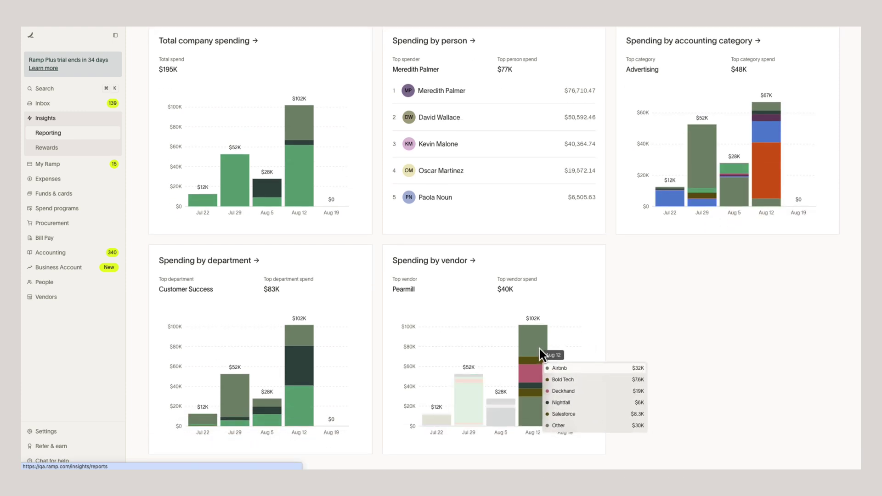
click(445, 260)
scroll(438, 242, down, 1)
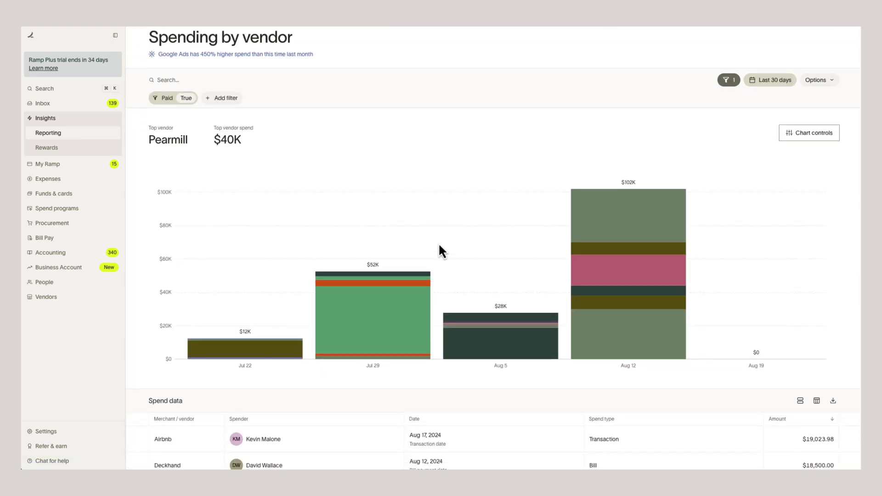
scroll(427, 232, down, 2)
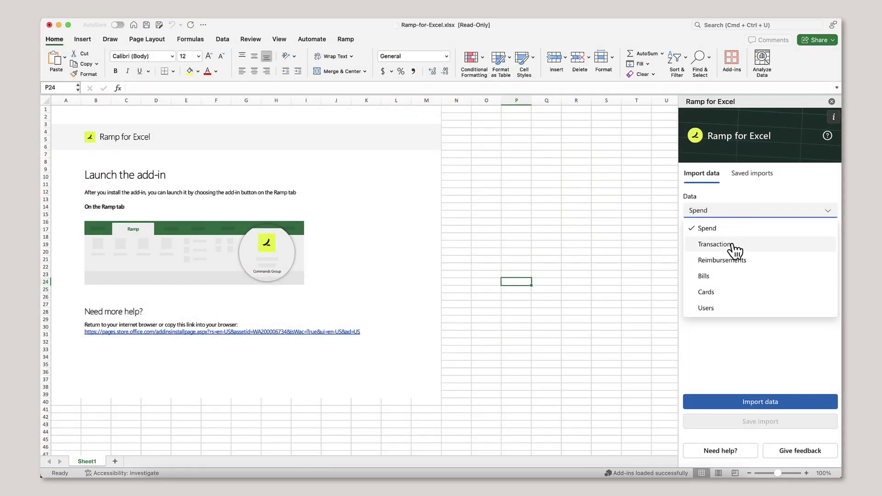
Import Ramp transactions starting 7/5/2024 into a new Excel sheet
click(732, 244)
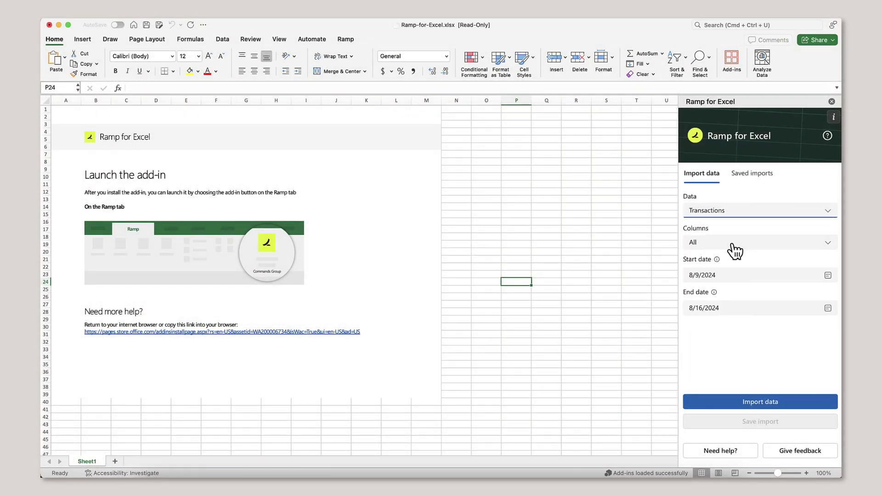
click(828, 275)
click(761, 294)
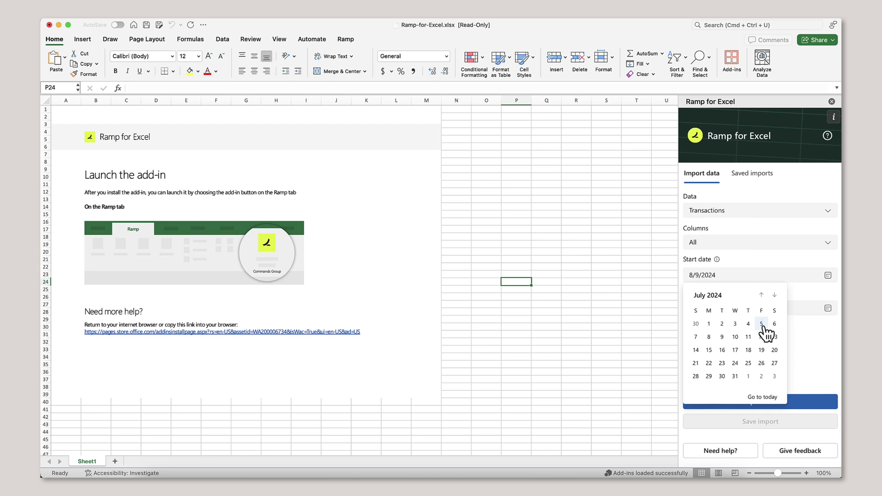
click(761, 324)
click(750, 403)
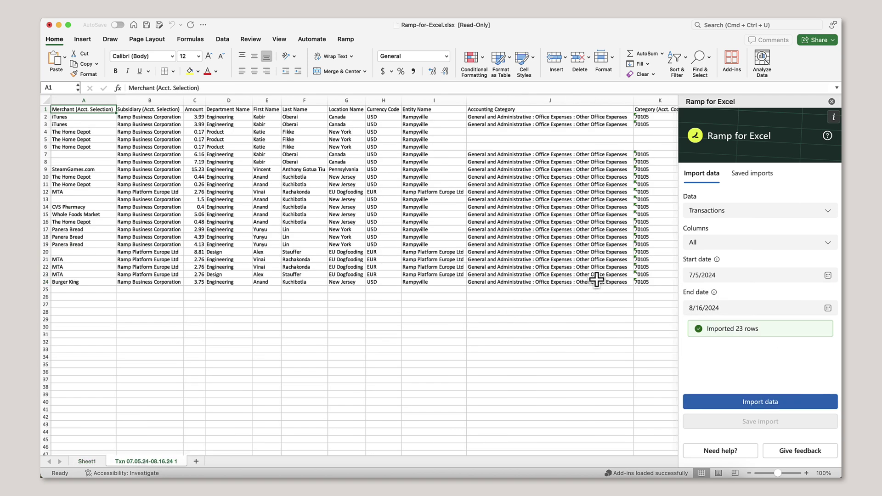
Import Ramp card data into another new sheet
click(739, 215)
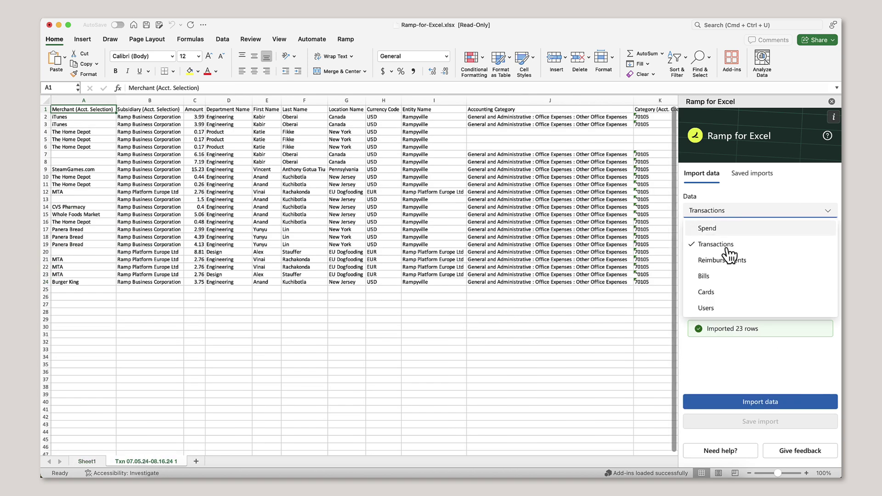
click(718, 294)
click(735, 402)
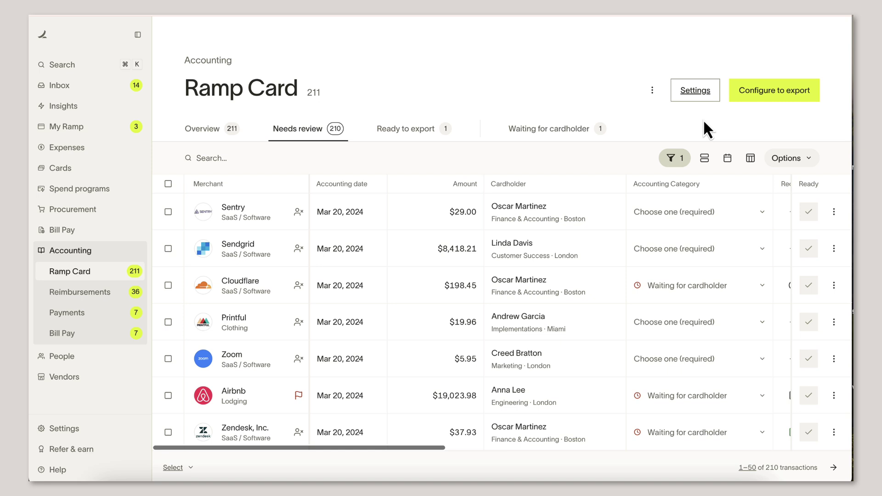
Open the CSV export customization and keep the one-line-per-expense journal format
click(694, 94)
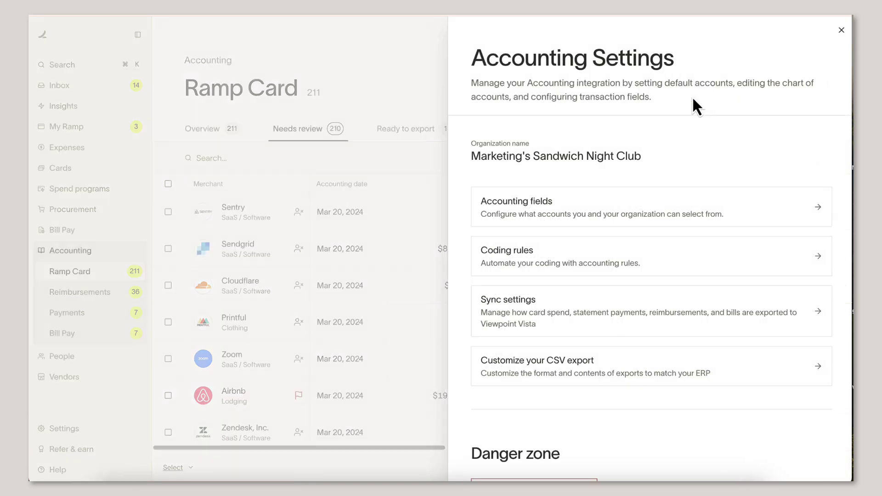
click(545, 361)
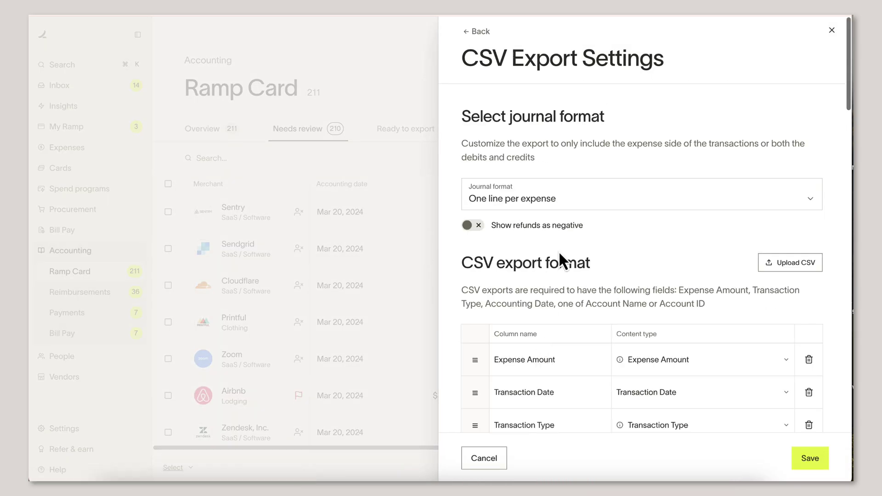
click(610, 202)
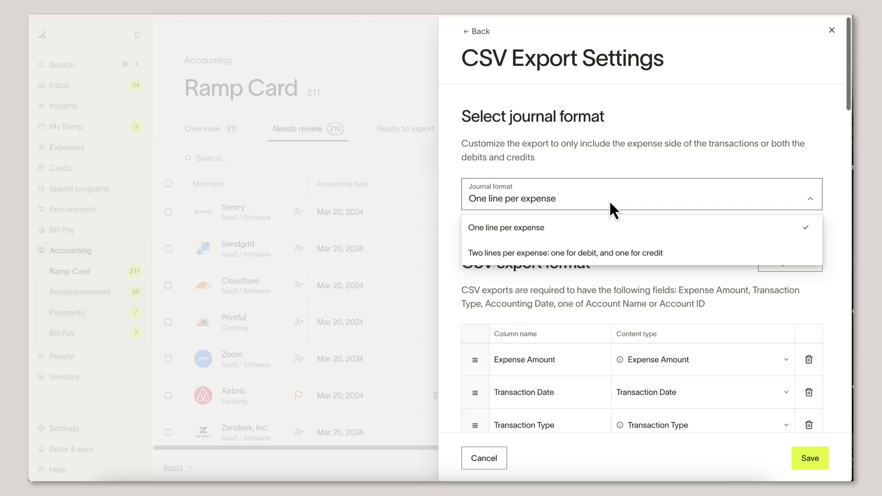
click(609, 201)
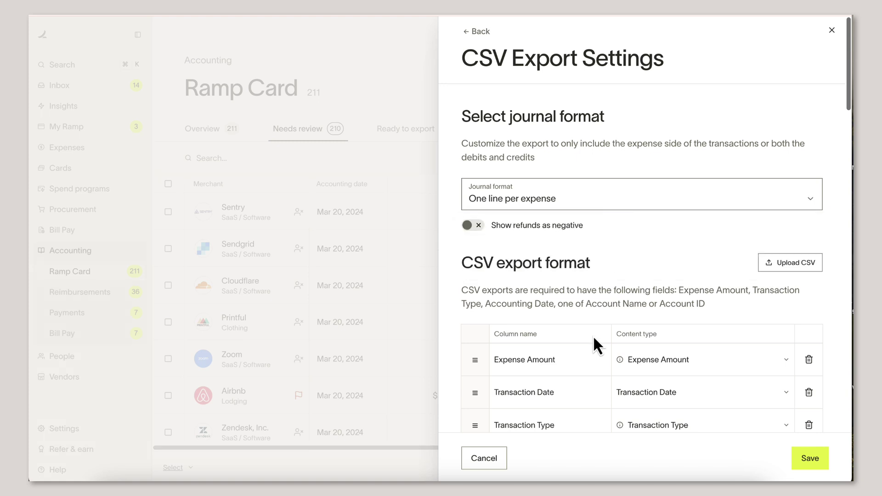
Move Transaction Type and Accounting Date ahead of Transaction Date in the export columns
scroll(593, 335, down, 5)
drag(476, 236, 478, 203)
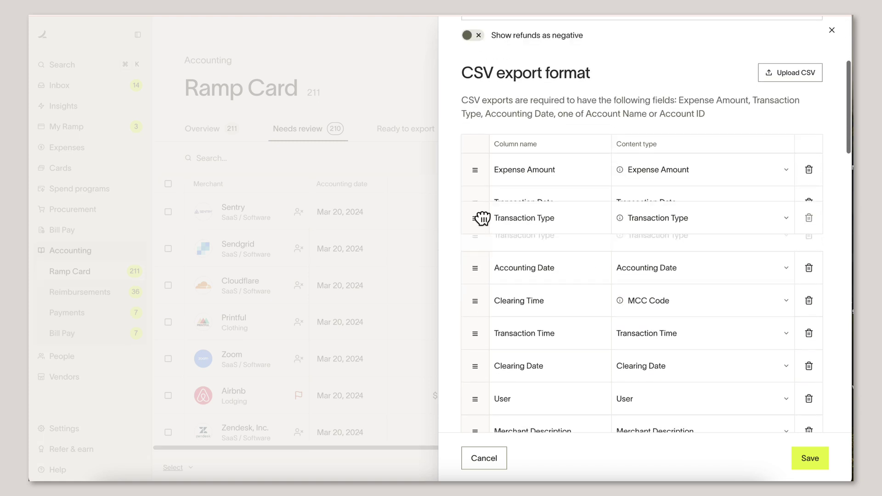
drag(479, 238, 473, 275)
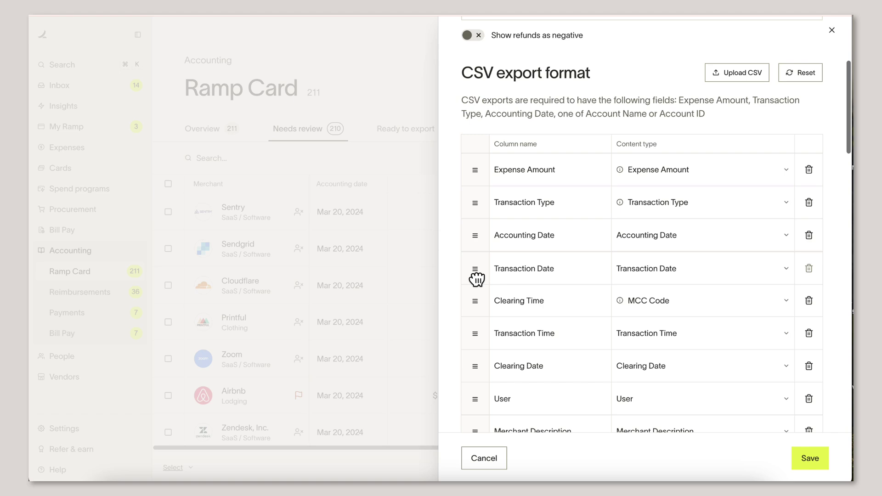
scroll(472, 274, down, 15)
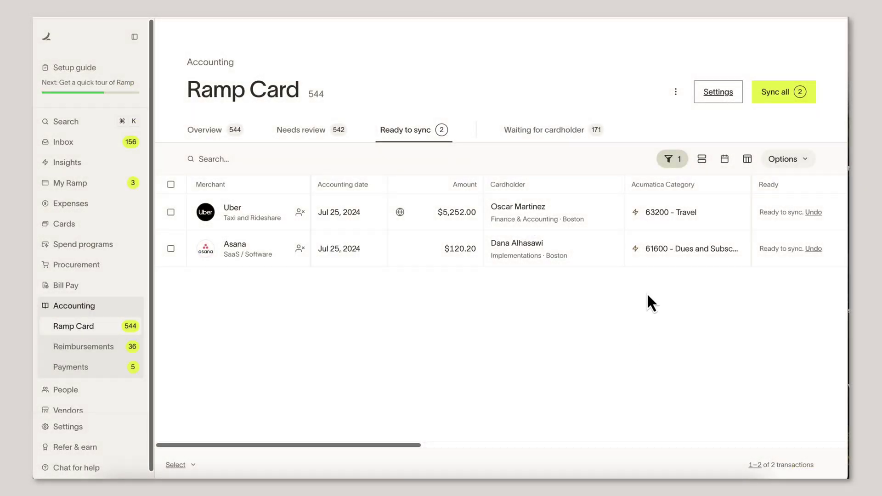
Check the Acumatica settings, then select both ready-to-sync transactions and open their Review & sync
click(709, 91)
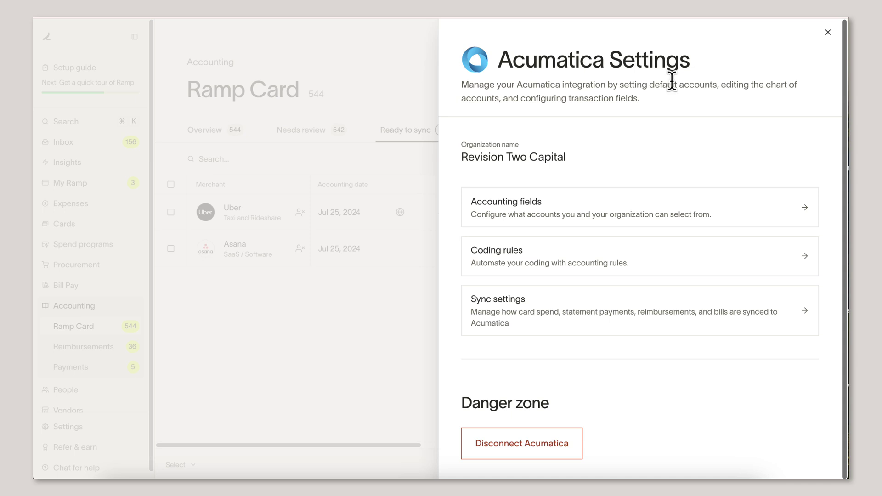
click(386, 325)
click(170, 184)
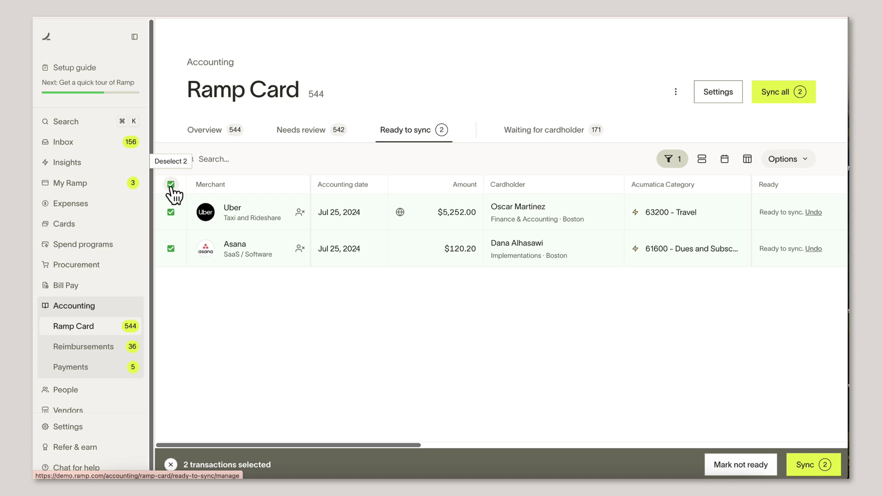
click(777, 97)
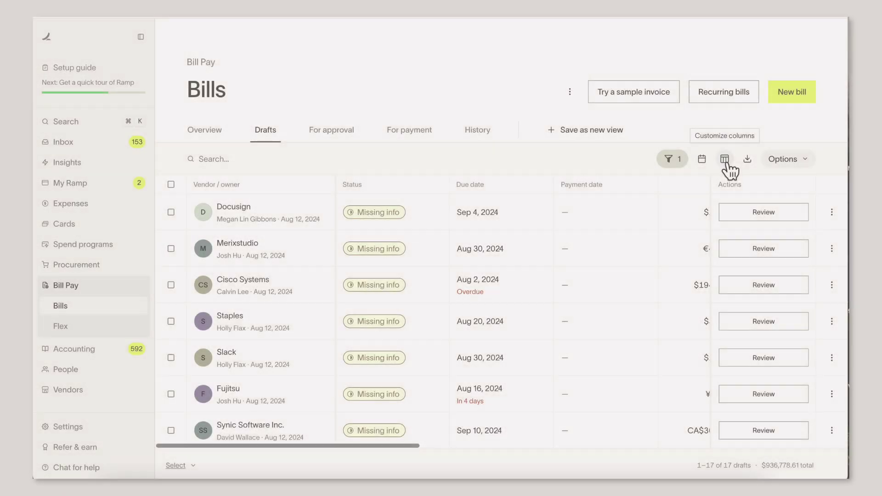
click(725, 160)
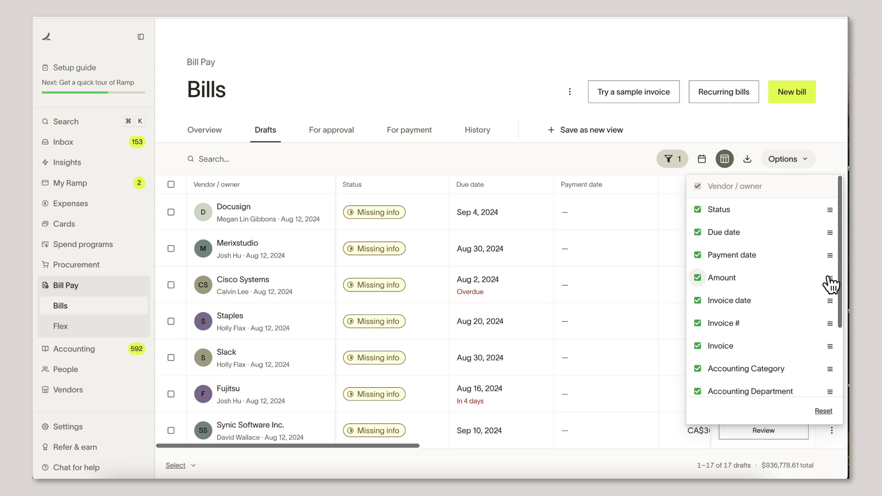
Move Amount and Invoice date ahead of Payment date and save the layout as 'Matt's View'
drag(830, 277, 837, 261)
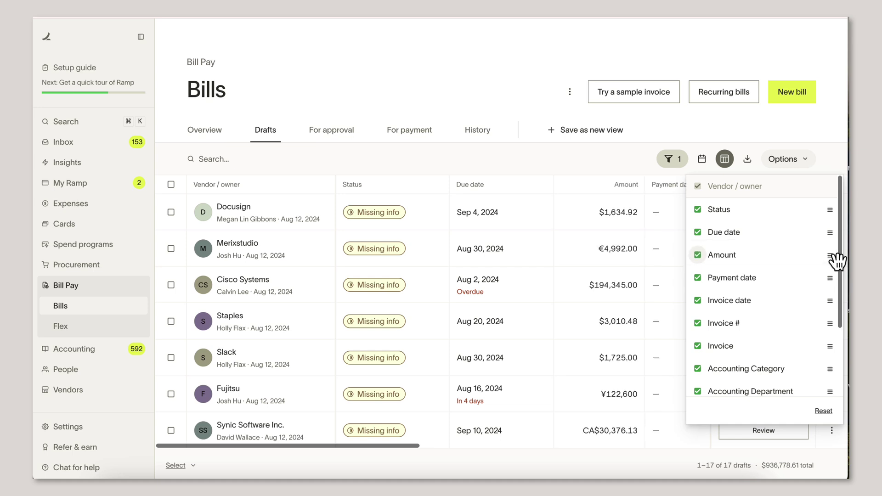
drag(832, 302, 834, 285)
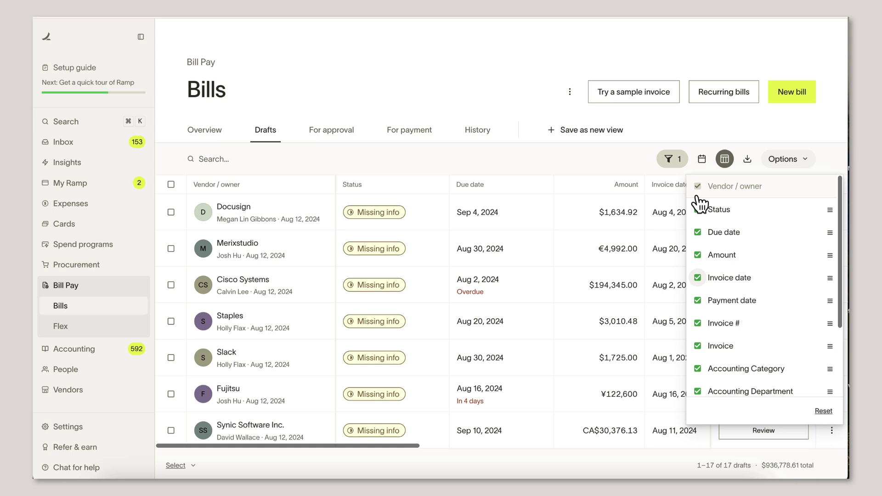
click(583, 133)
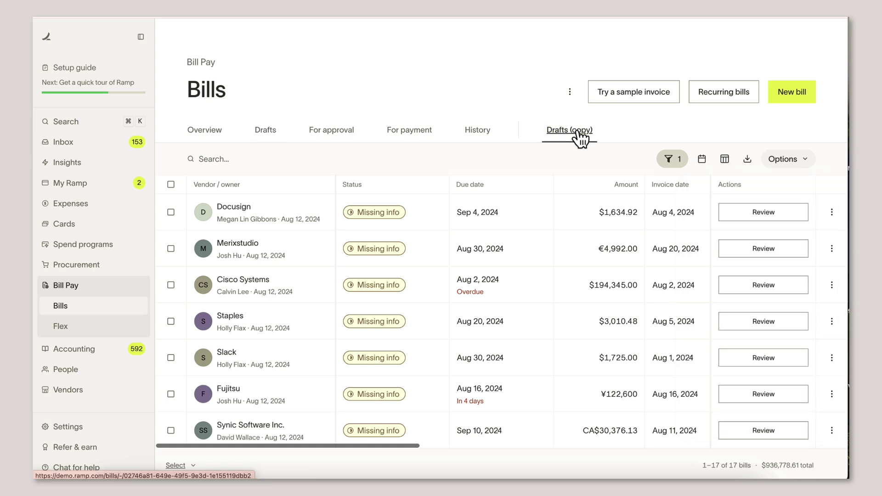
text(Matt)
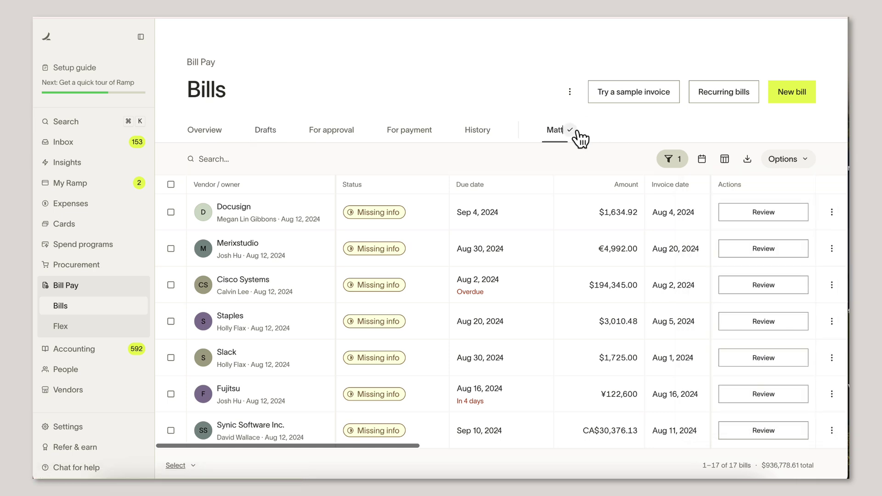
text('s View)
Open the advanced bill export and move Description to second place after Invoice number
click(748, 159)
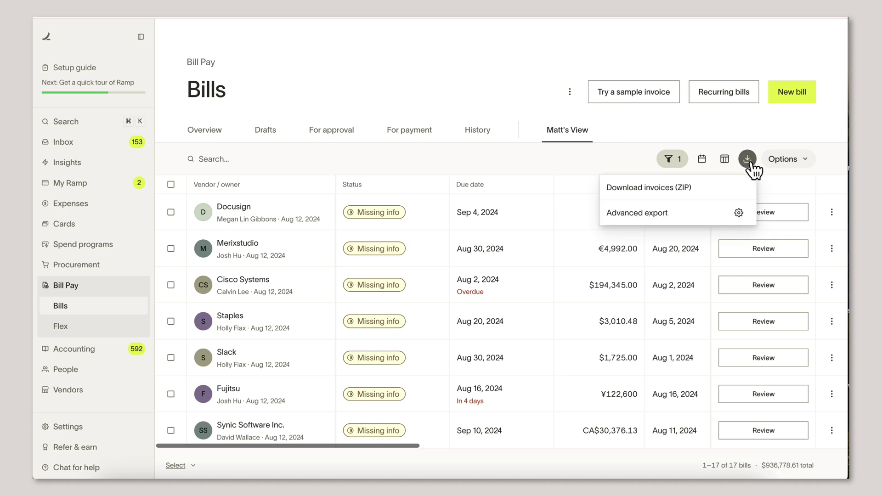
click(696, 212)
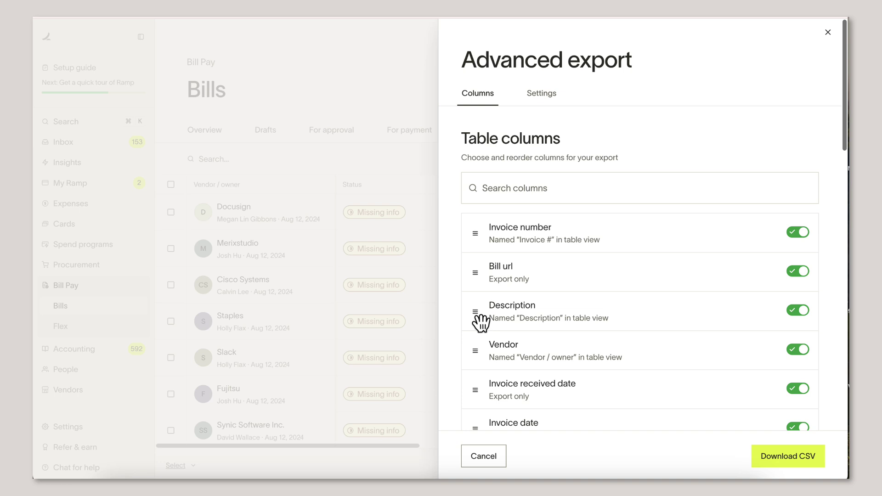
drag(478, 320, 479, 280)
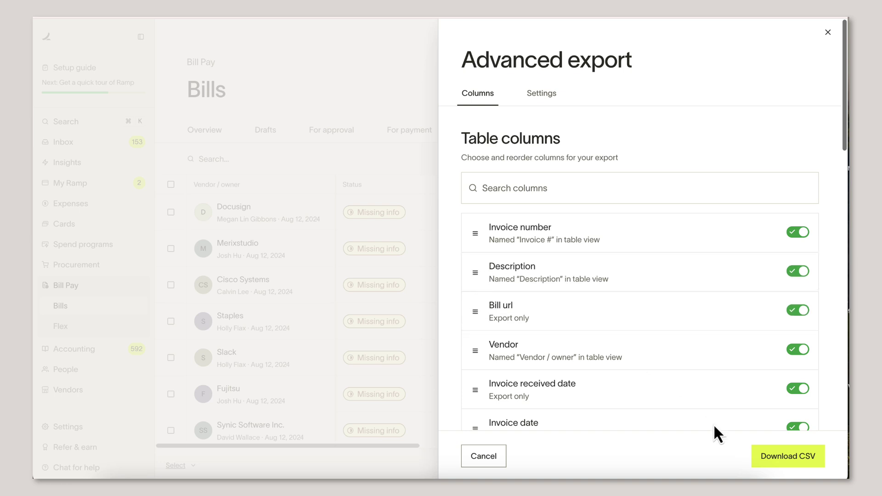
Download the bills CSV, then select the Docusign, Cisco Systems and Slack draft bills
click(790, 459)
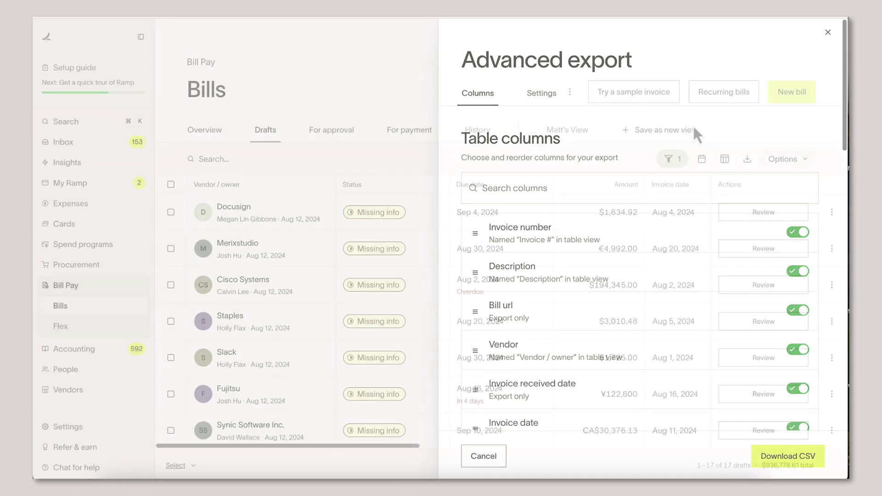
click(170, 212)
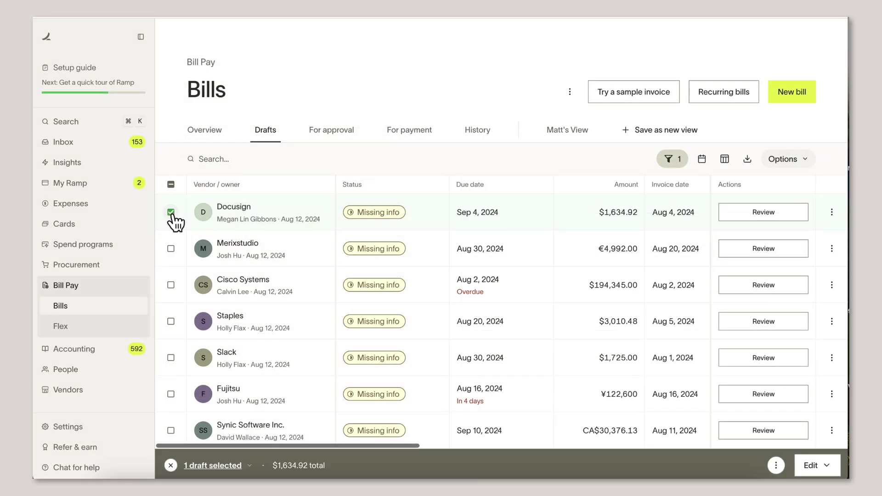
click(171, 285)
click(170, 357)
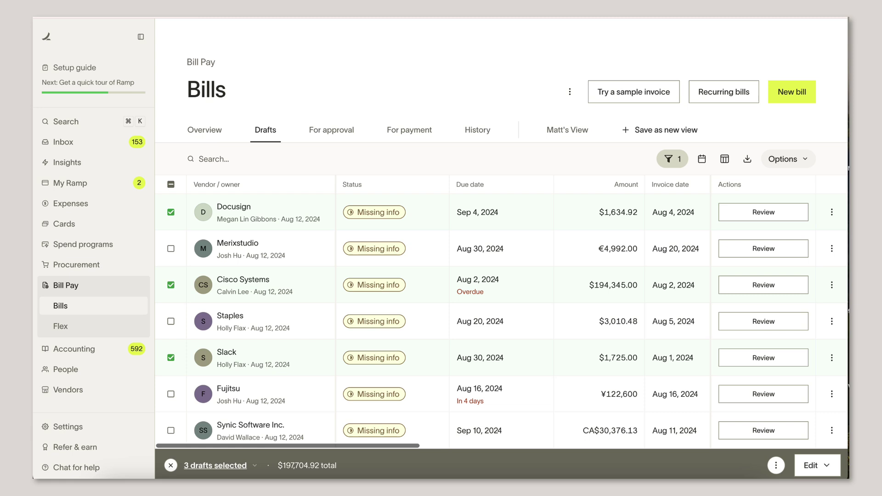
Start a bulk accounting-fields edit on the three drafts and open Accounting Category
click(810, 465)
click(765, 437)
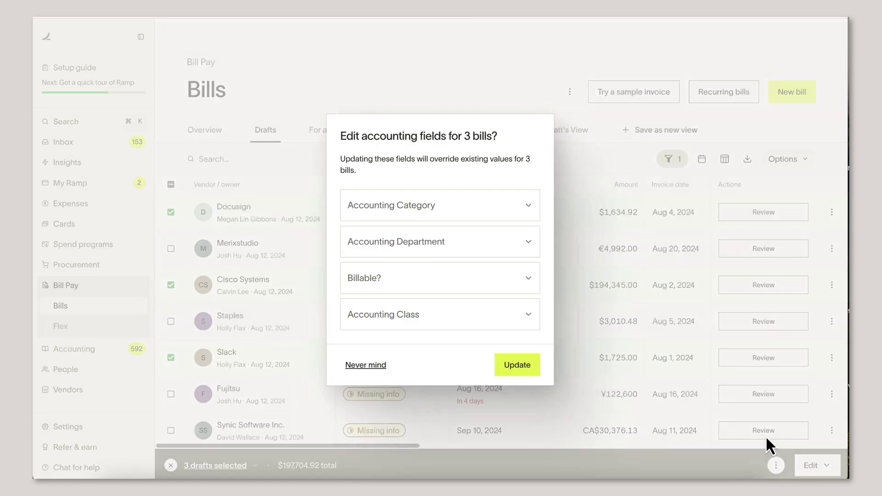
click(448, 203)
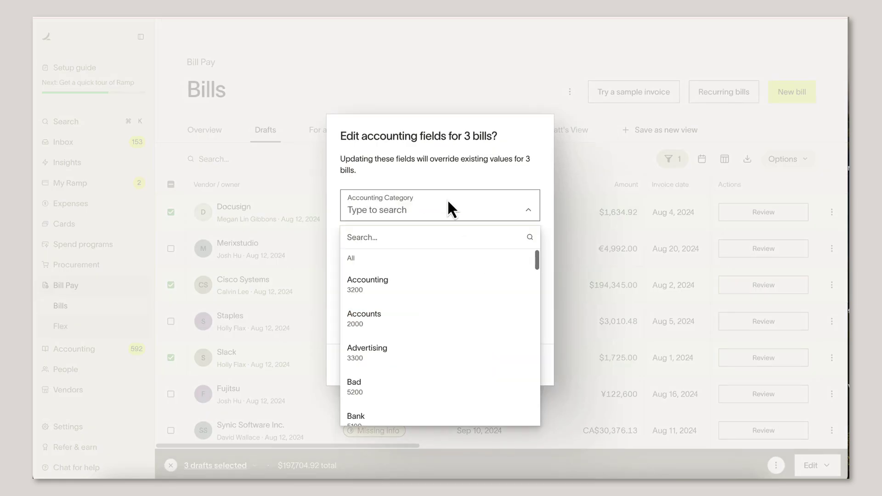
Set the bills' category to Software 6100, then reply 1 to create a reimbursement with memo 'dinner'
text(soft)
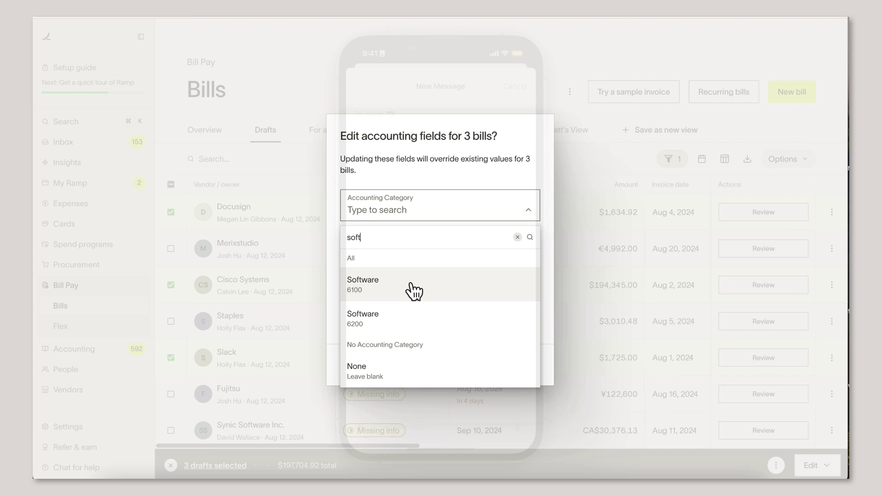
click(411, 291)
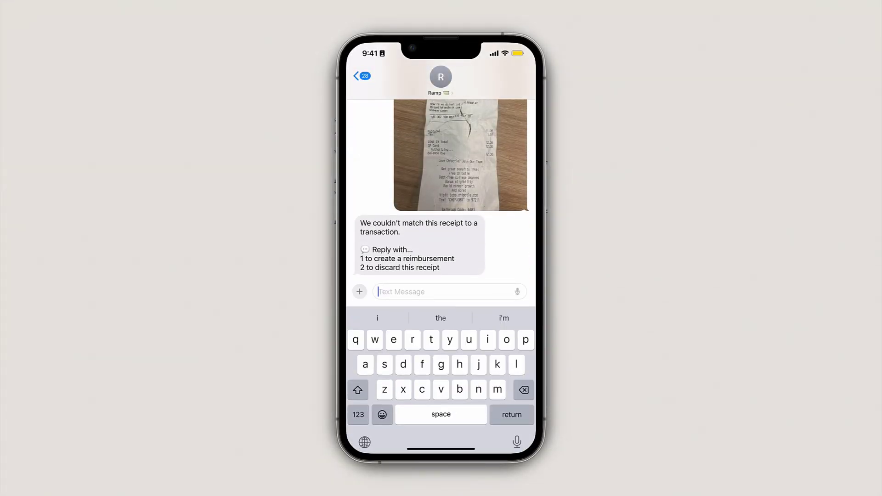
text(1)
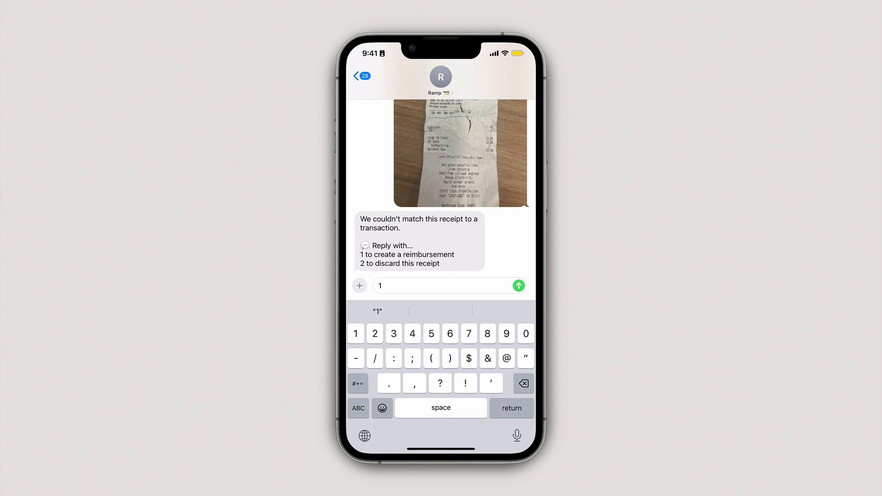
key(Return)
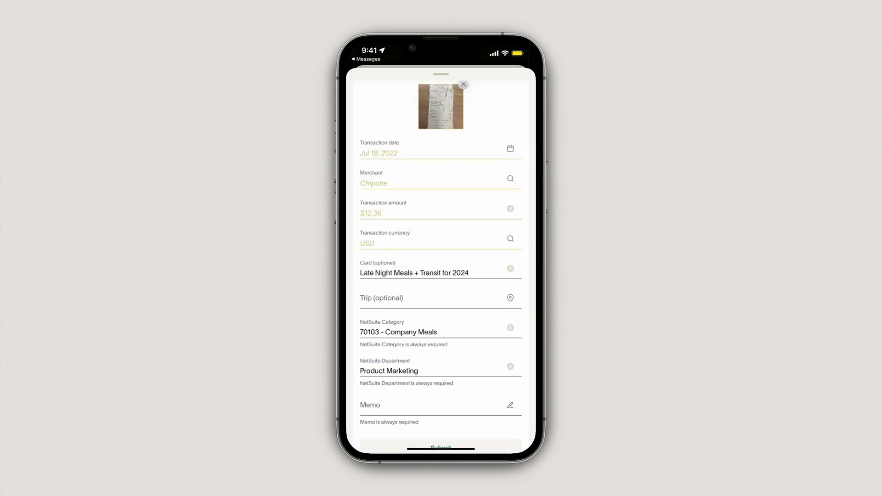
click(413, 405)
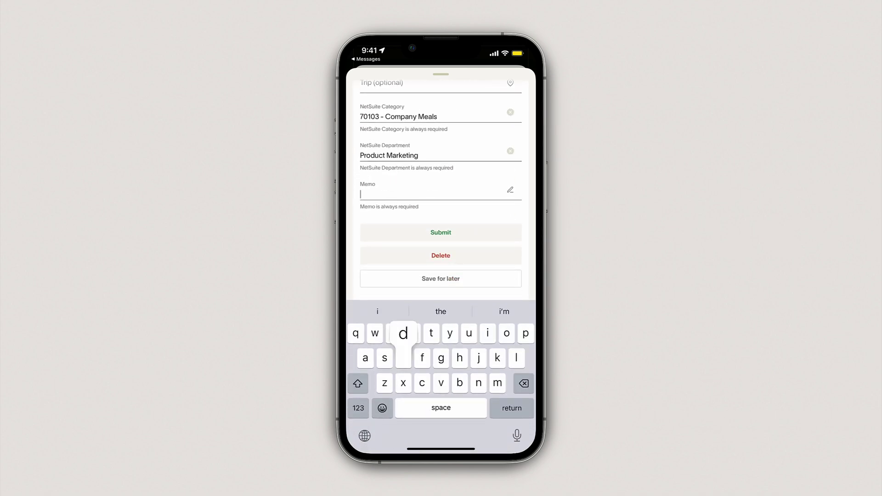
text(dinner)
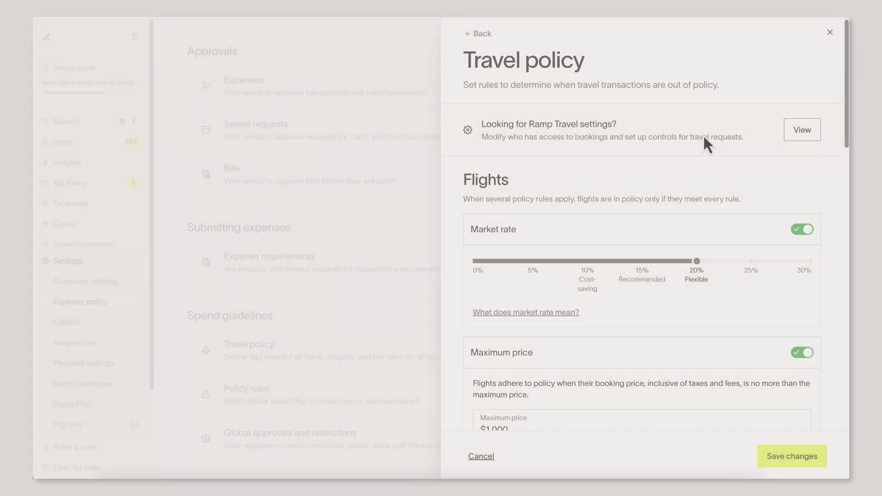
Review the flight and hotel travel policy rules, leaving booking lead time unchanged
scroll(454, 312, down, 5)
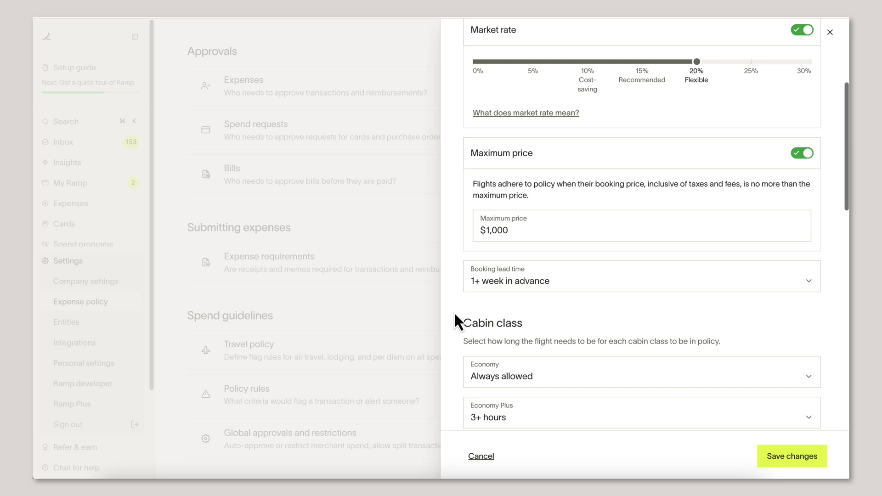
click(507, 250)
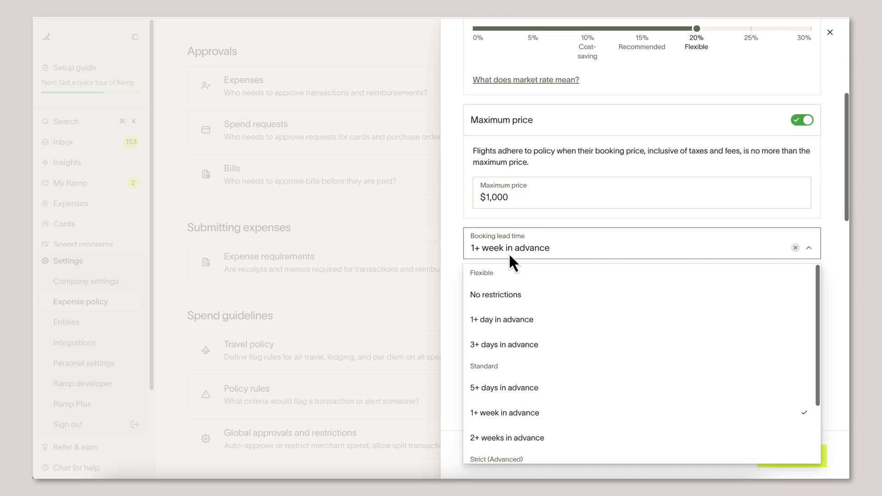
click(509, 253)
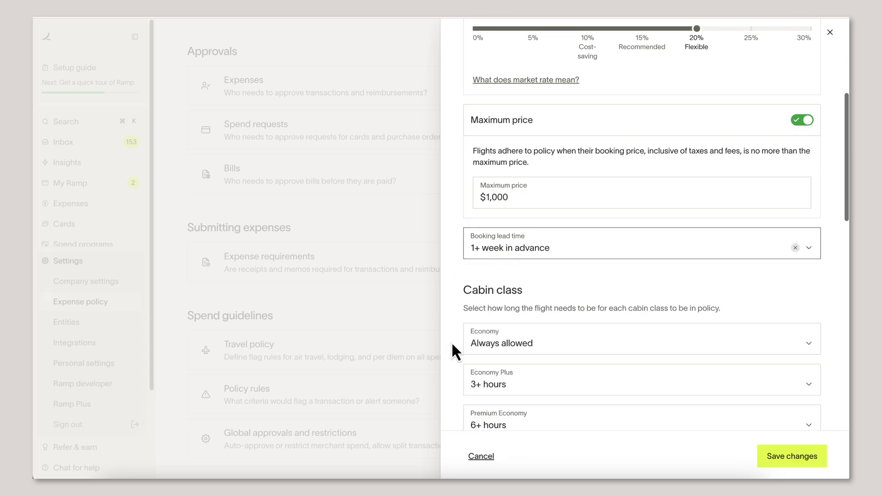
scroll(452, 345, down, 4)
scroll(452, 345, down, 2)
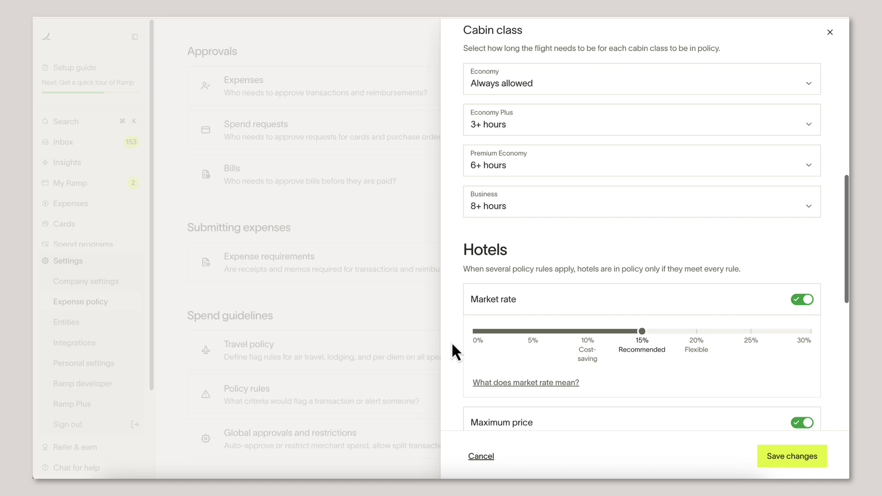
scroll(451, 345, down, 1)
scroll(452, 344, down, 2)
scroll(452, 345, down, 1)
scroll(452, 345, down, 2)
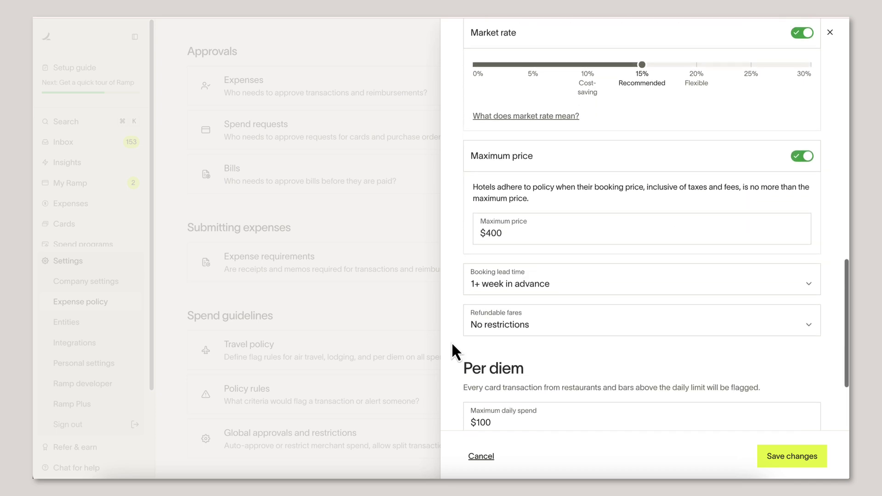
scroll(452, 345, down, 3)
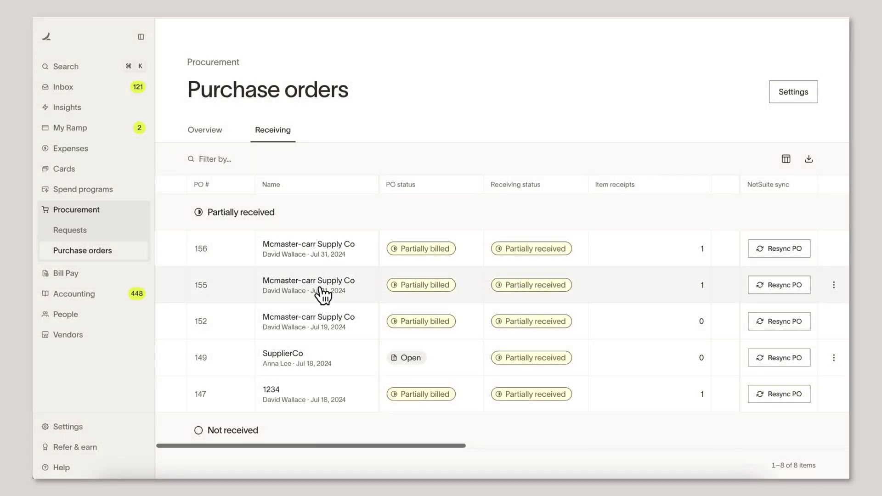
Open PO 155 from Mcmaster-carr and expand the 39 unreceived invoiced units on its bill
click(321, 289)
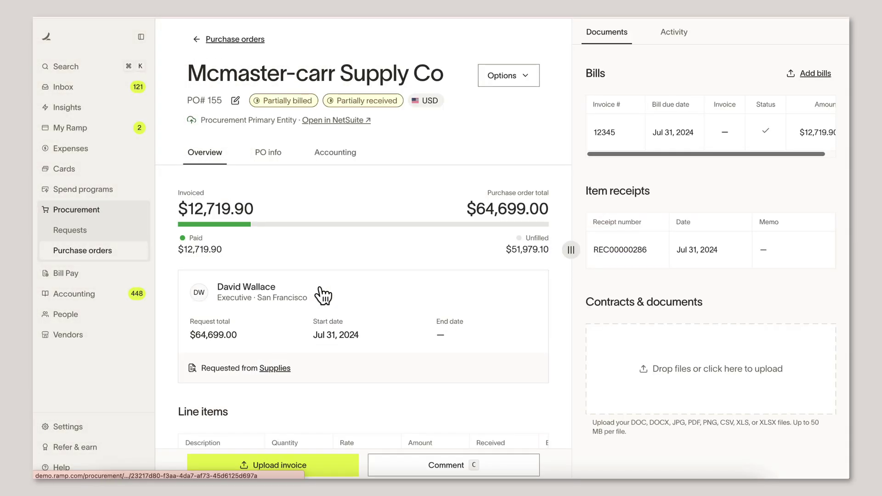
scroll(323, 294, down, 5)
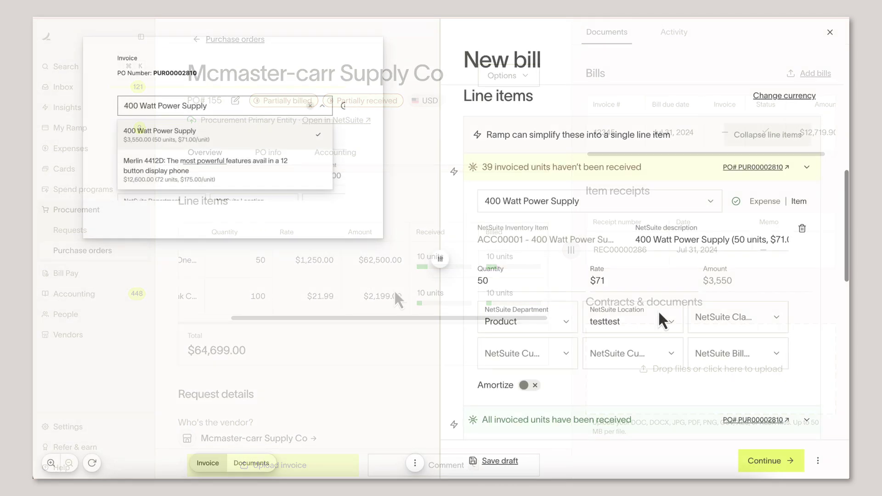
click(581, 179)
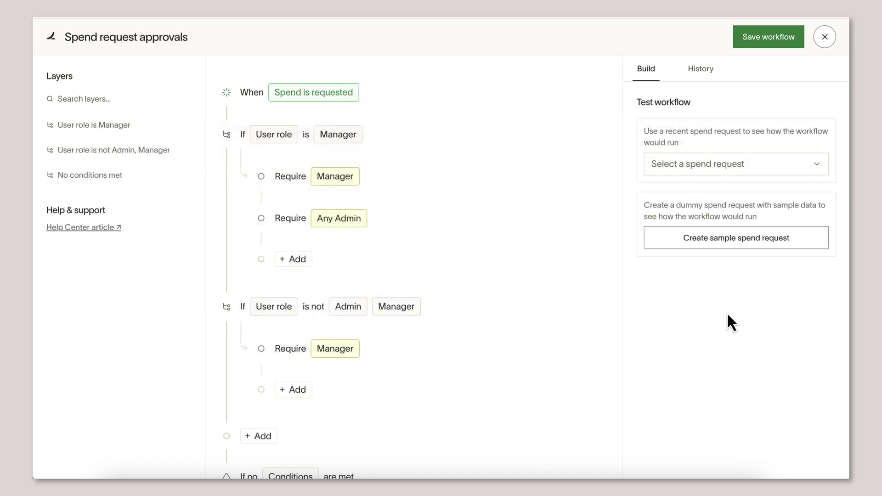
click(689, 167)
scroll(684, 309, down, 1)
scroll(687, 313, down, 3)
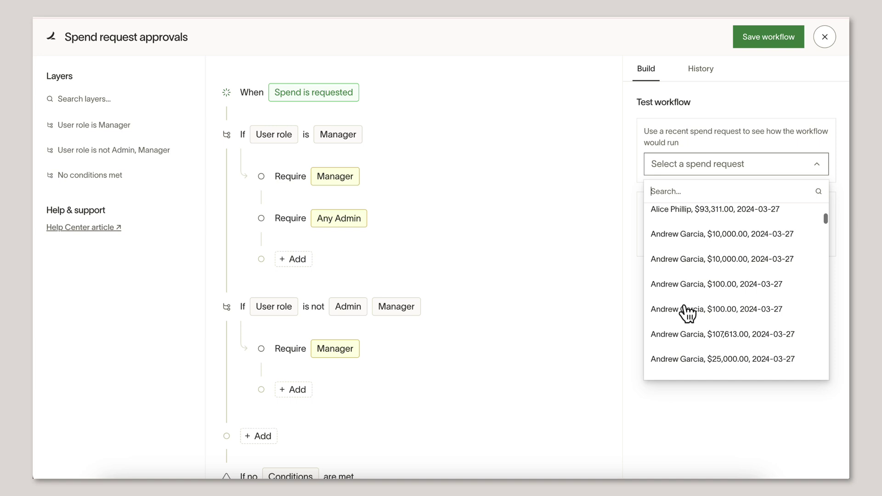
click(686, 309)
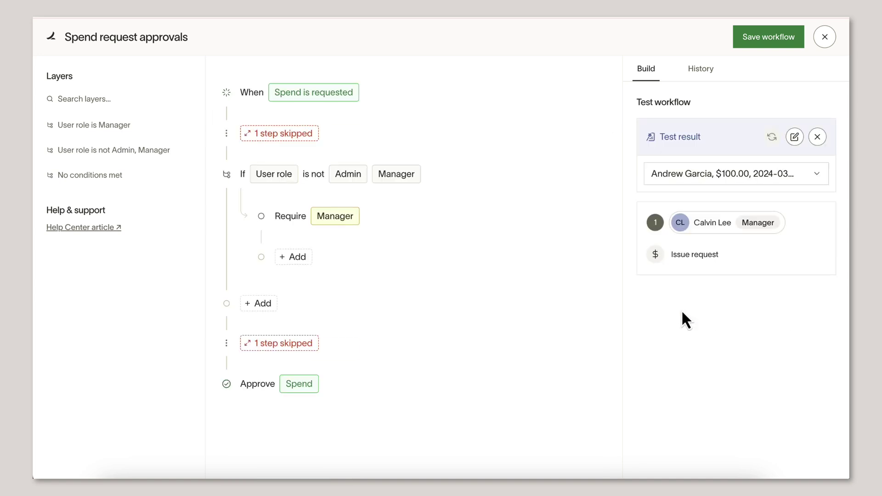